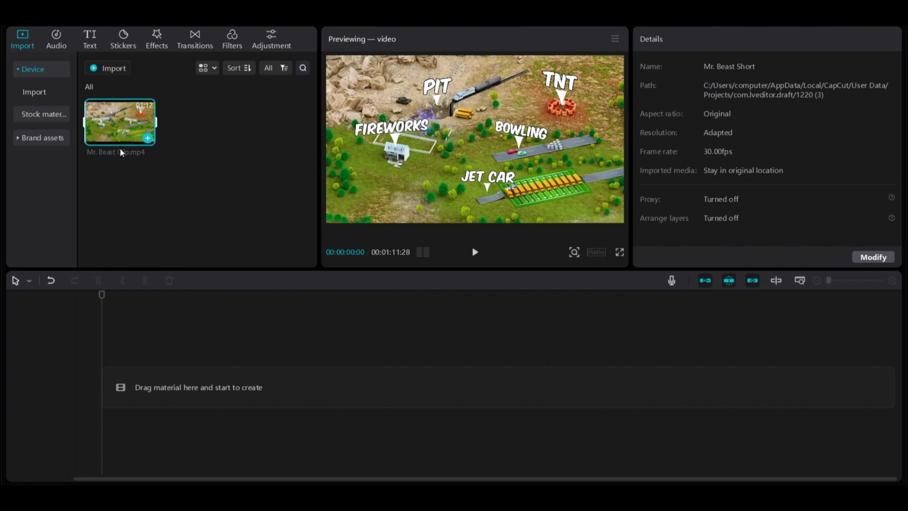
Add Mr. Beast Clip.mp4 to the start of the timeline and set the project's aspect ratio to 9:16
drag(120, 122, 257, 354)
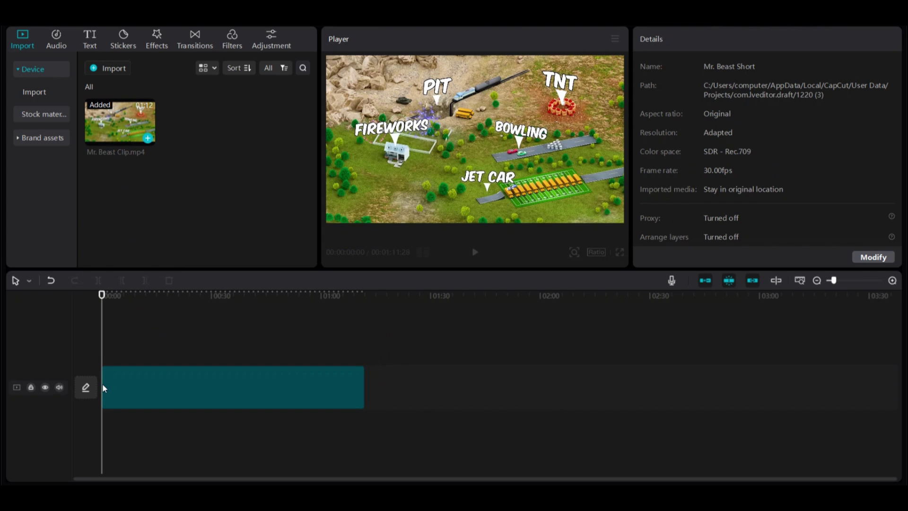
click(596, 252)
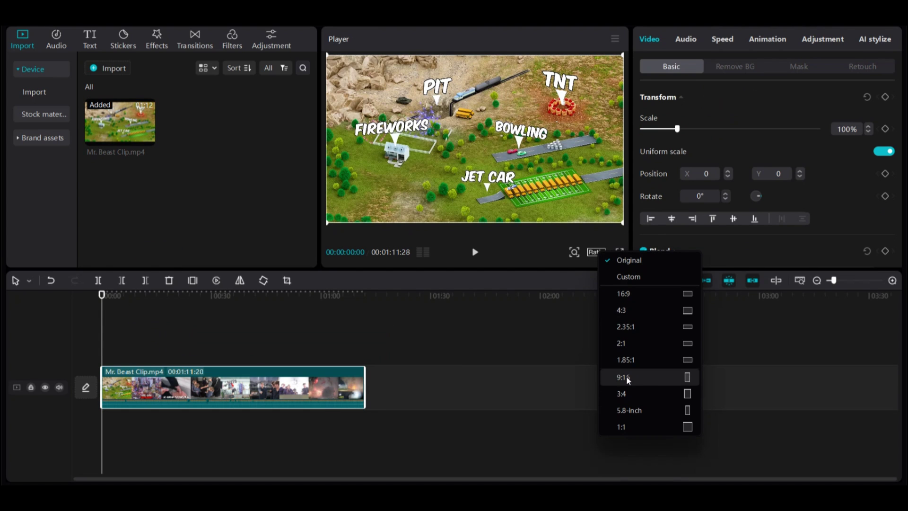
click(626, 377)
Enlarge the clip to about 316% to fill the vertical frame and shift it to about X 1687 to show the fireworks house
drag(427, 167, 337, 333)
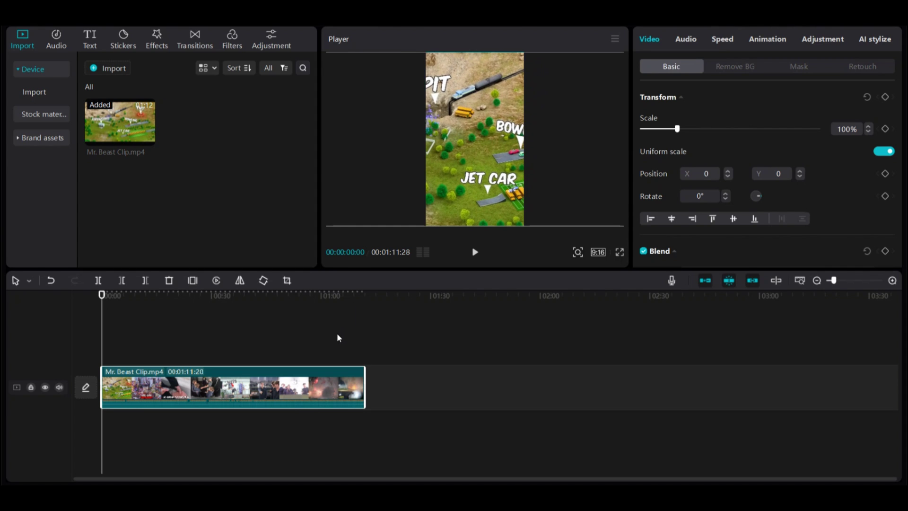
drag(402, 166, 474, 163)
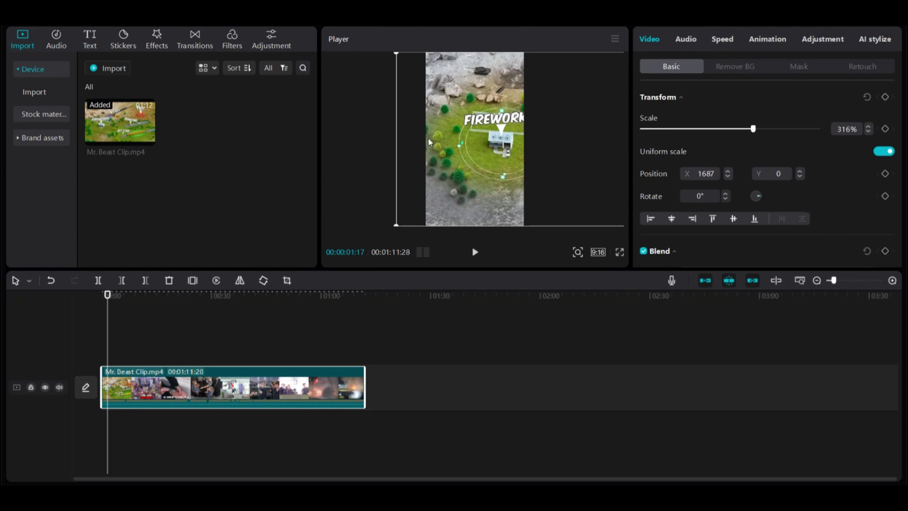
Reposition the clip segment that starts around 2 seconds to about X 519, keeping the action inside the vertical frame
drag(463, 224, 409, 169)
key(space)
key(space)
scroll(154, 373, up, 5)
key(space)
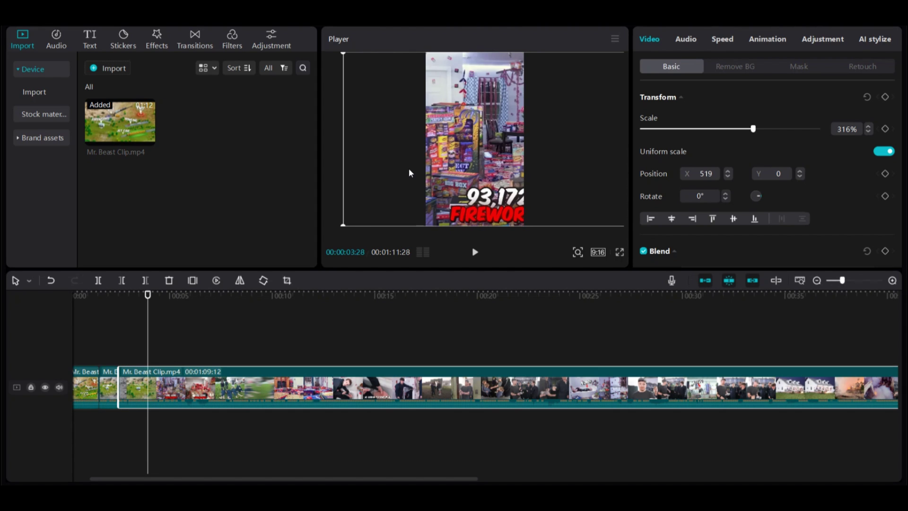
Split the clip between 3 and 4 seconds and recentre the new segment horizontally at X 0
key(space)
key(space)
key(space)
click(99, 280)
drag(487, 207, 450, 202)
Play on to 00:00:06:27, split the clip where the scene changes, and review the new segment
key(space)
key(space)
key(space)
key(space)
key(space)
key(space)
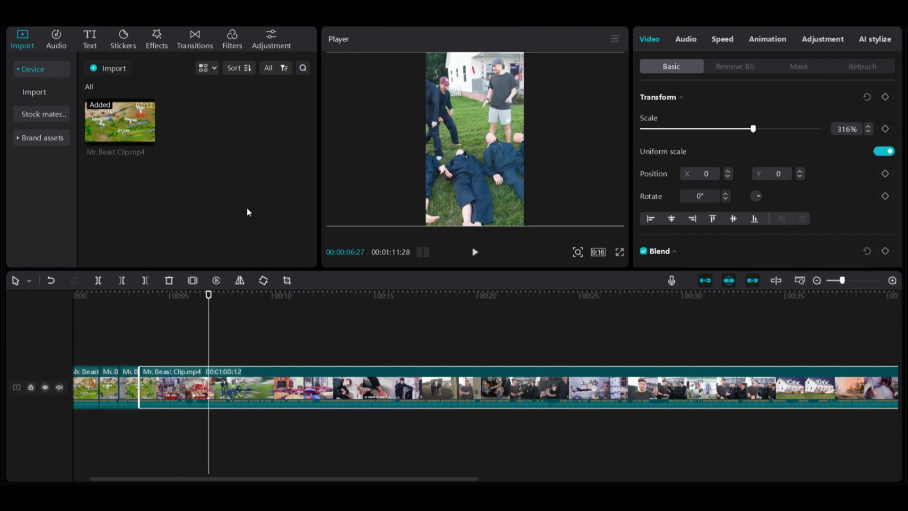
click(98, 280)
key(space)
key(space)
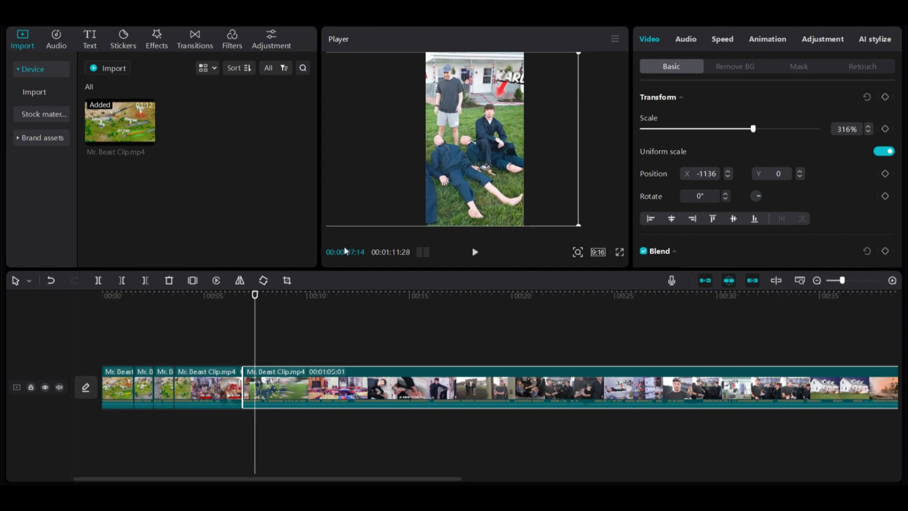
Split the clip at 00:00:07:14, shift the new segment horizontally to follow the subject, and play back the reframed footage
click(98, 280)
drag(441, 172, 548, 172)
key(space)
key(space)
key(space)
click(102, 354)
key(space)
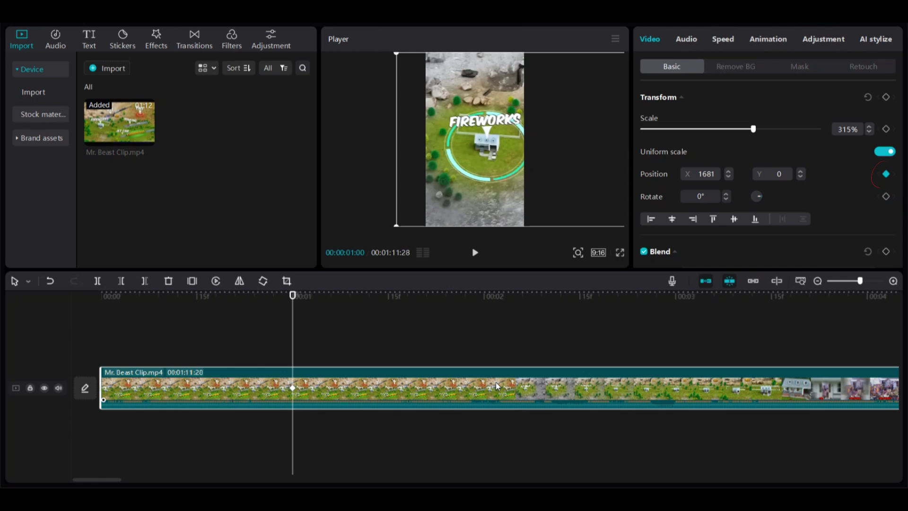
Advance to 00:00:01:05, past the position keyframe, and shift the clip slightly left to recentre the fireworks house
key(Right)
key(Right)
key(Right)
key(Right)
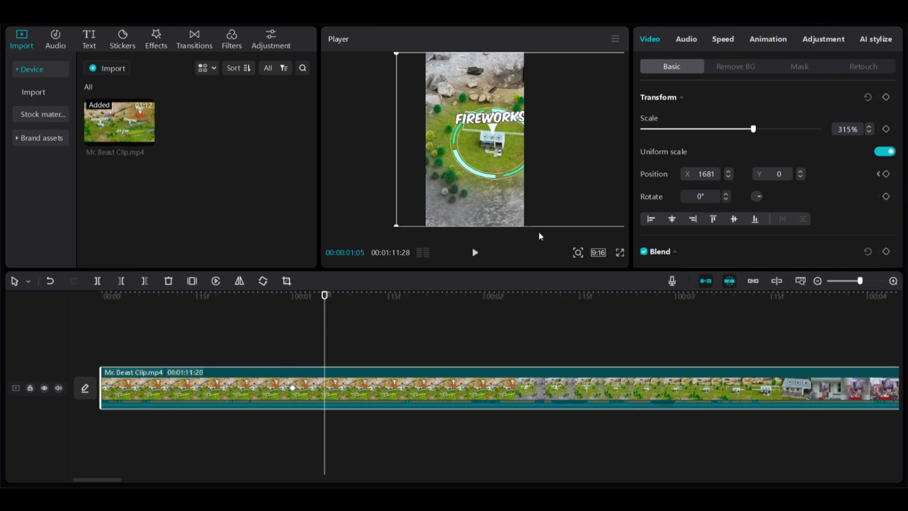
drag(511, 198, 493, 197)
Browse the transition effects available in the Transitions library
click(195, 39)
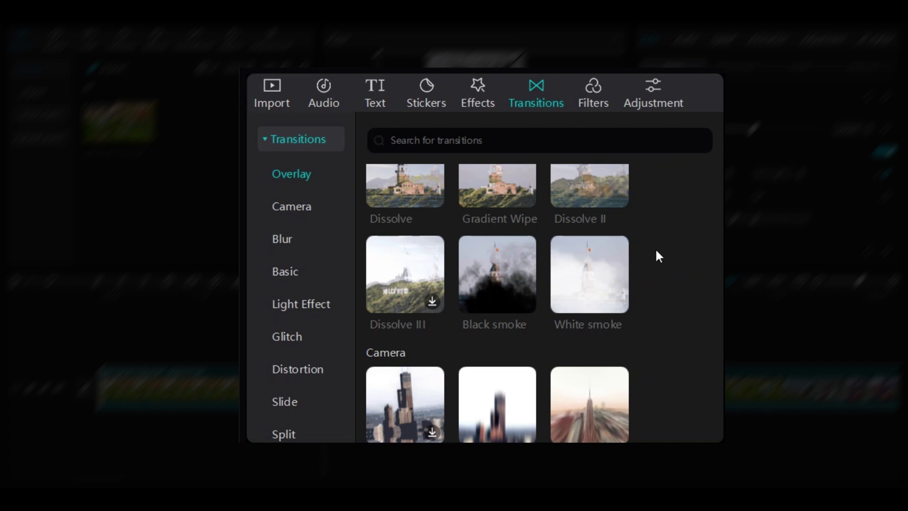
drag(720, 184, 719, 435)
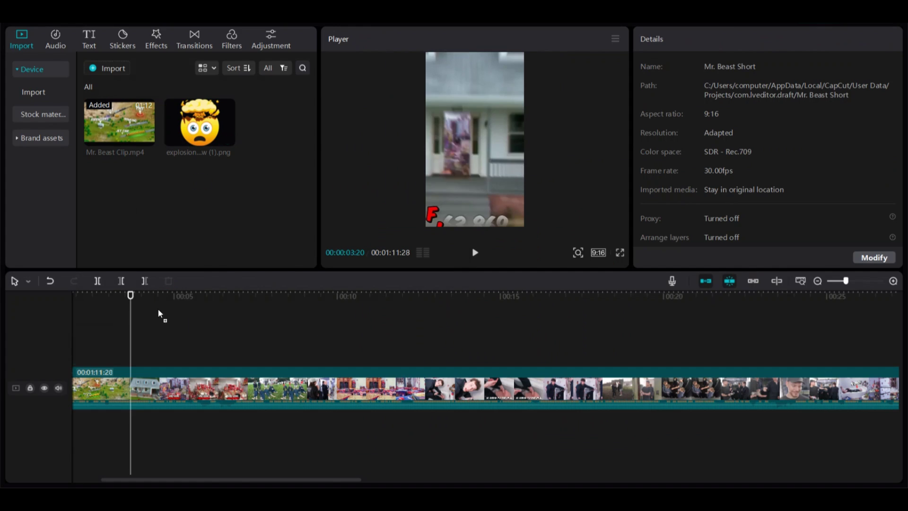
Overlay the exploding-head emoji image above the clip from 00:00:03:20, shorten it, and place it small at the top of the video frame
drag(158, 314, 299, 335)
drag(248, 350, 225, 350)
drag(428, 189, 459, 154)
drag(477, 142, 480, 90)
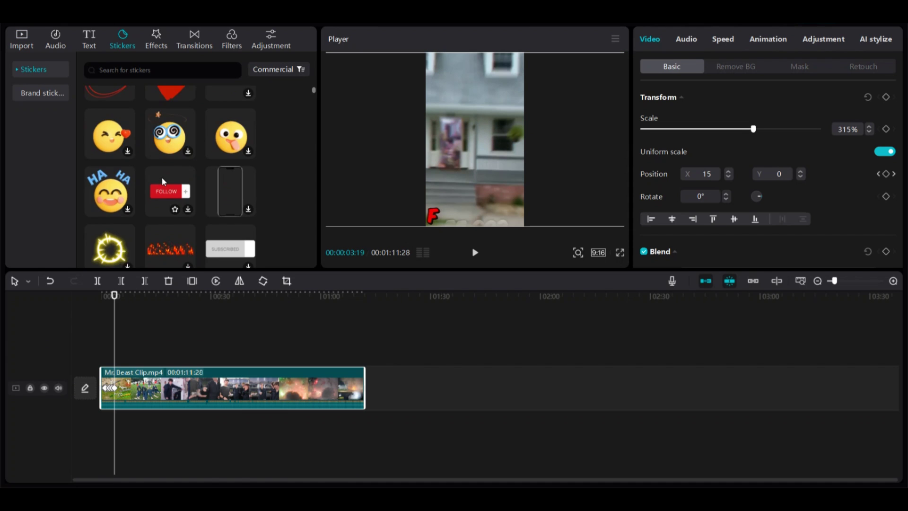
Browse the available stickers in the Stickers library
scroll(161, 177, up, 10)
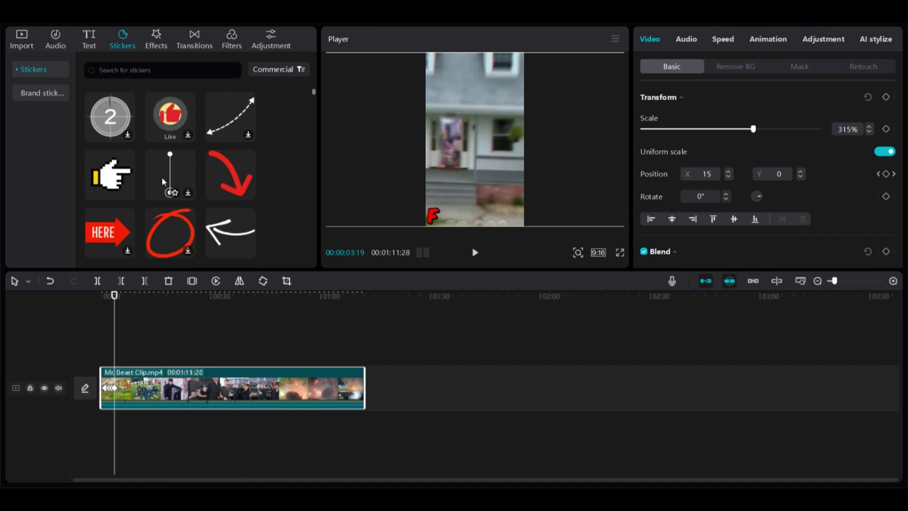
scroll(162, 181, down, 10)
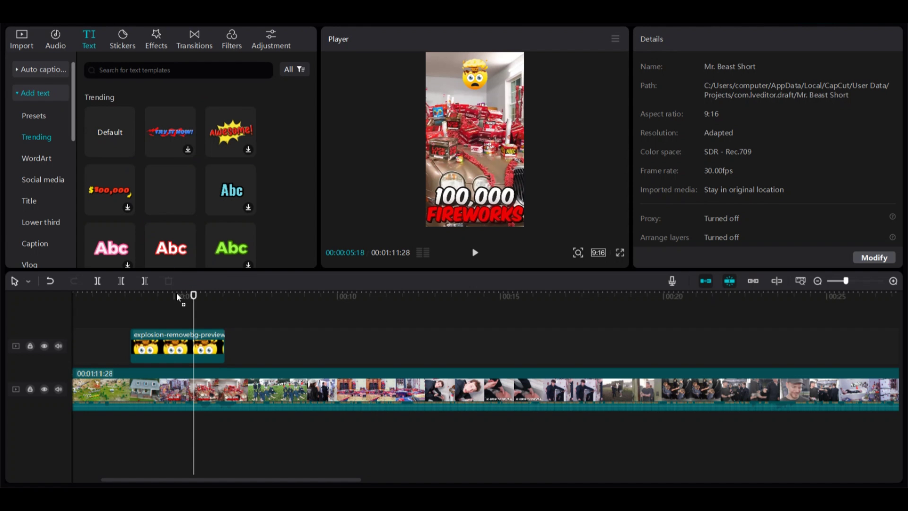
Add a Trending text template above the video near the emoji overlay and play that section
drag(177, 293, 230, 336)
key(space)
key(space)
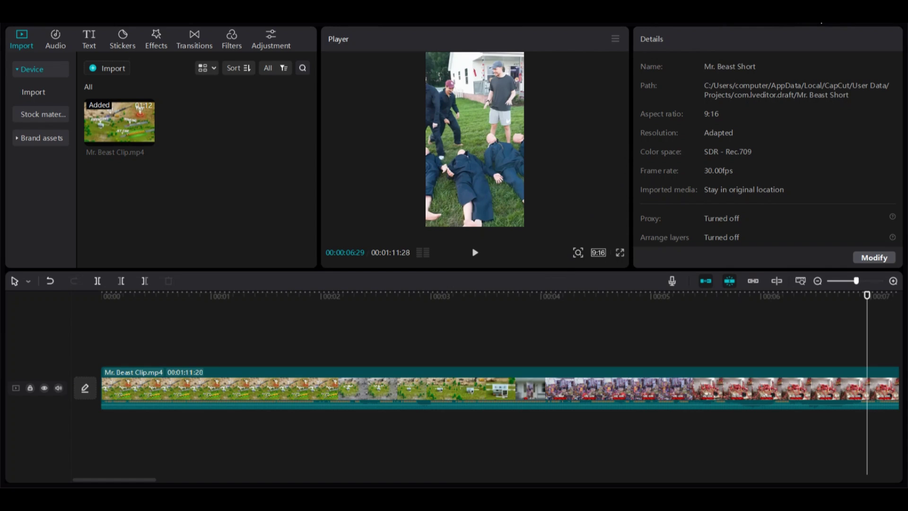
Export the project as Mr. Beast Short in 1080P, H.264, mp4 at 30fps
key(ctrl+e)
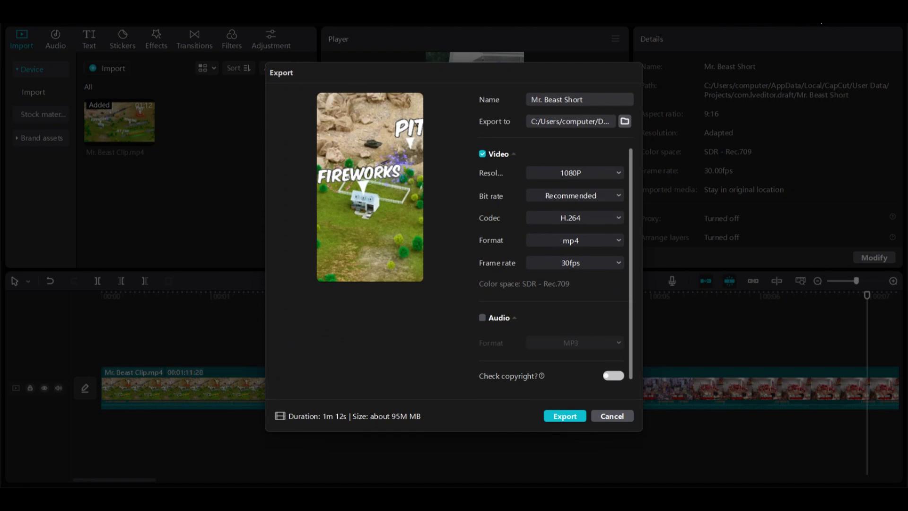
click(572, 420)
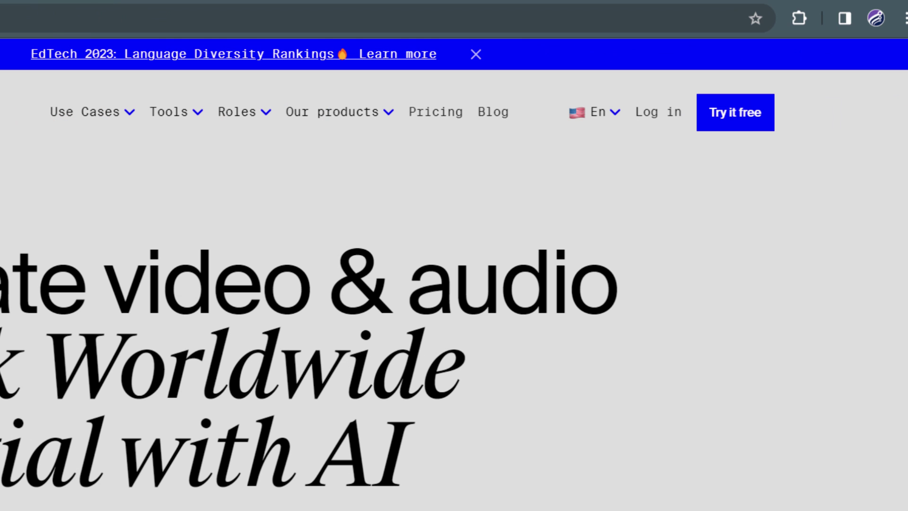
On the Rask AI website, upload the vertical video for translation and name the project "Mr. Beast Video Translated"
click(733, 124)
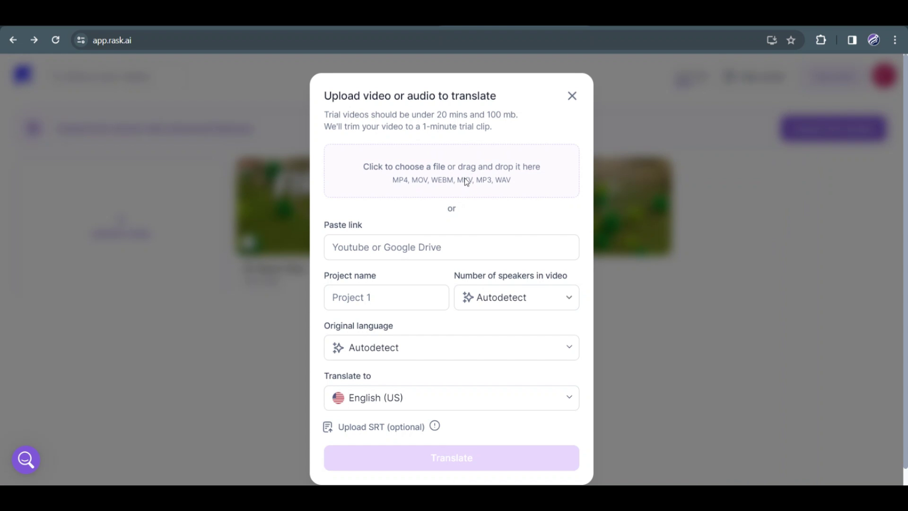
click(428, 257)
text(Mr. Beast Video Translated)
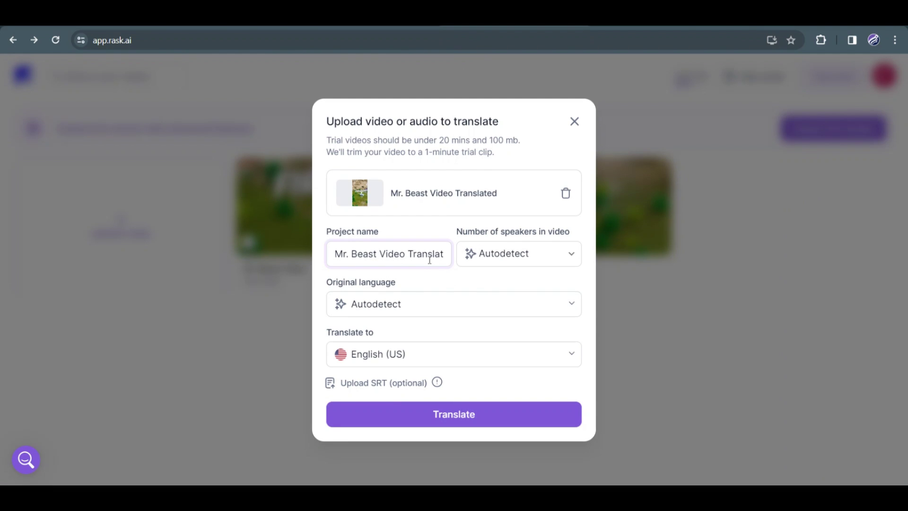
Set the original language to English and the target language to Hindi, and start the translation
click(423, 300)
scroll(388, 237, down, 1)
click(387, 257)
click(389, 352)
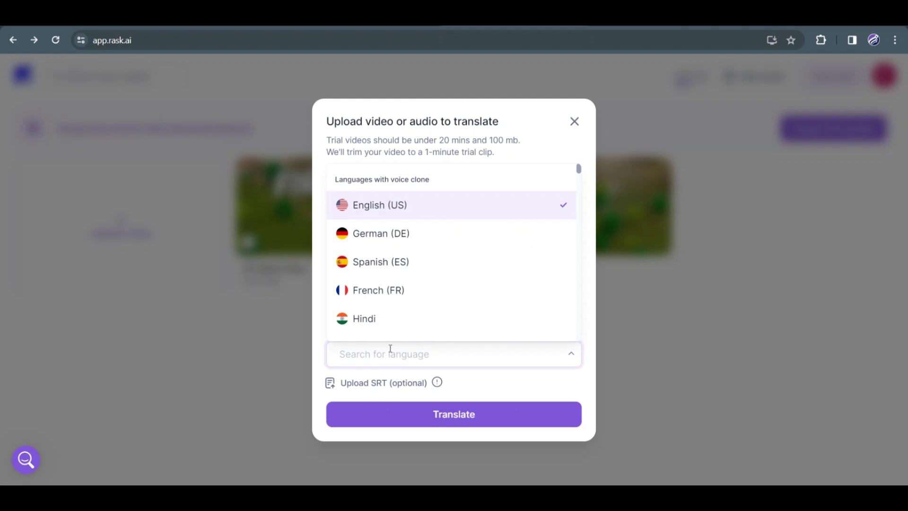
click(386, 321)
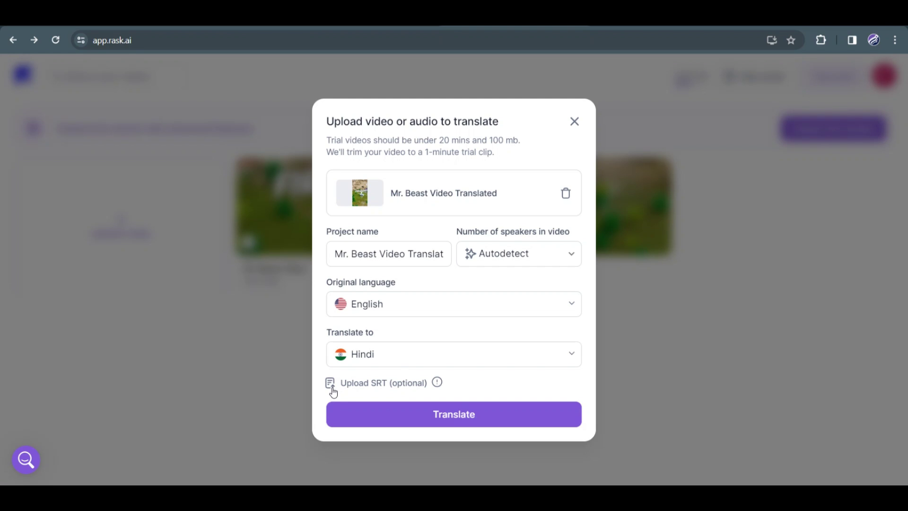
click(466, 420)
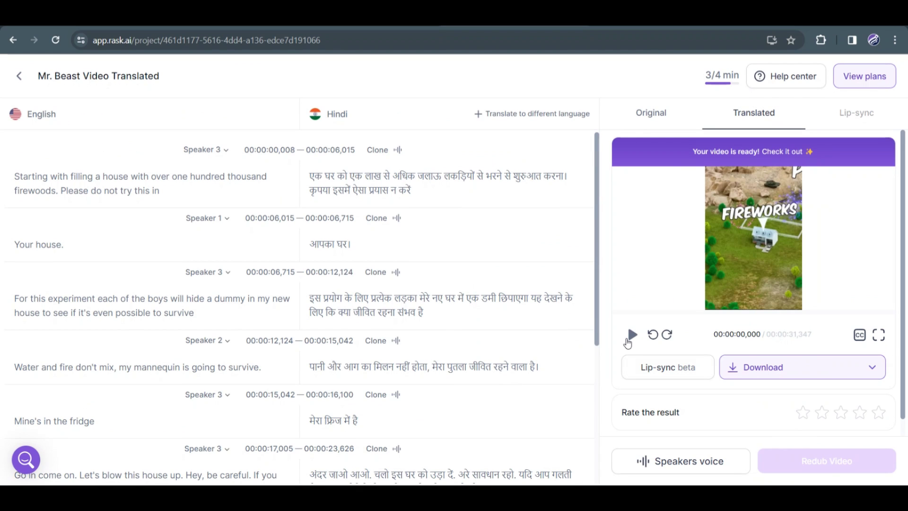
Preview the first seconds of the Hindi version and open the video download options
click(630, 335)
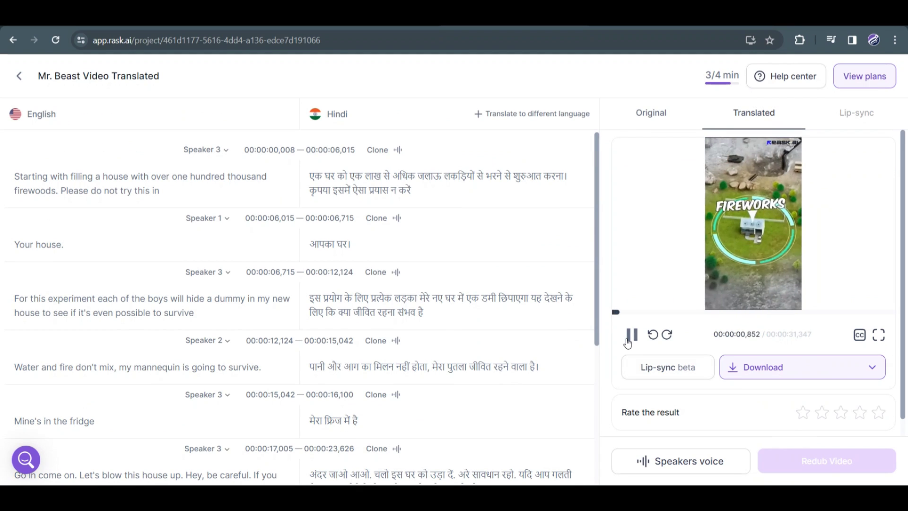
click(629, 336)
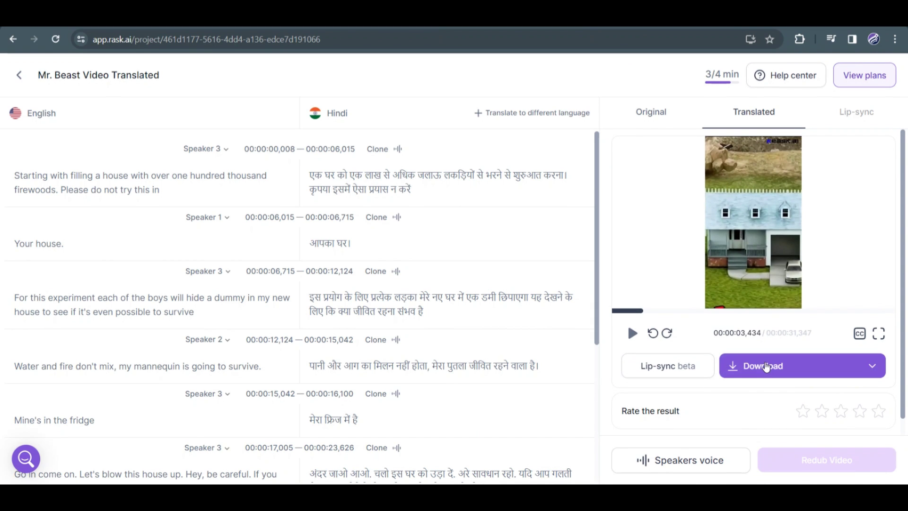
click(765, 366)
click(740, 280)
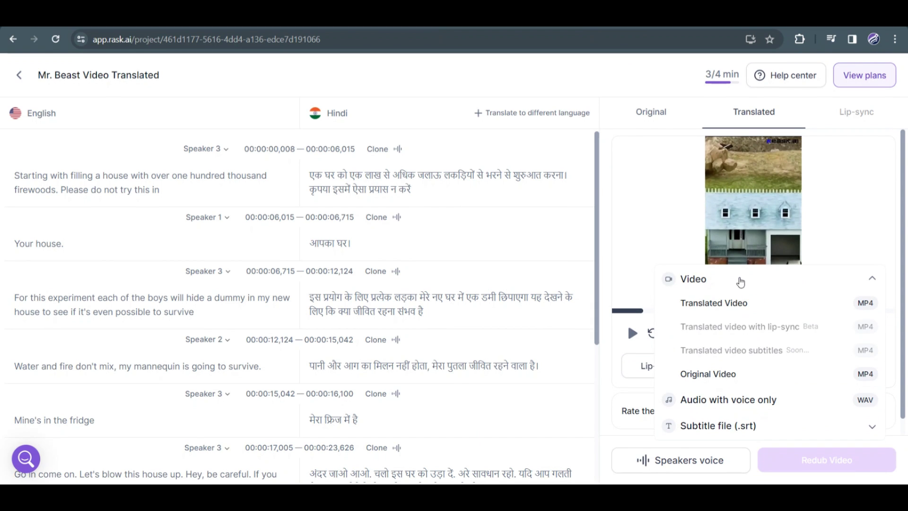
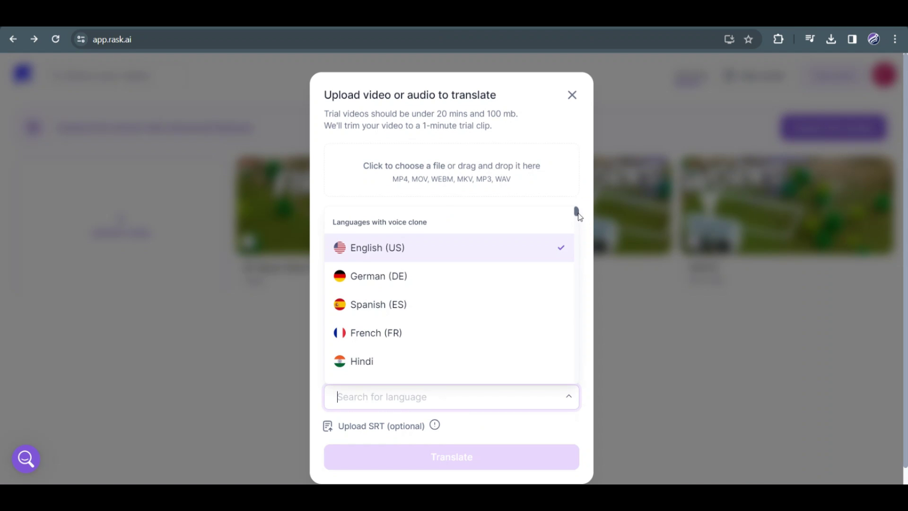
Look through the target languages offered in the translation form
drag(579, 214, 579, 219)
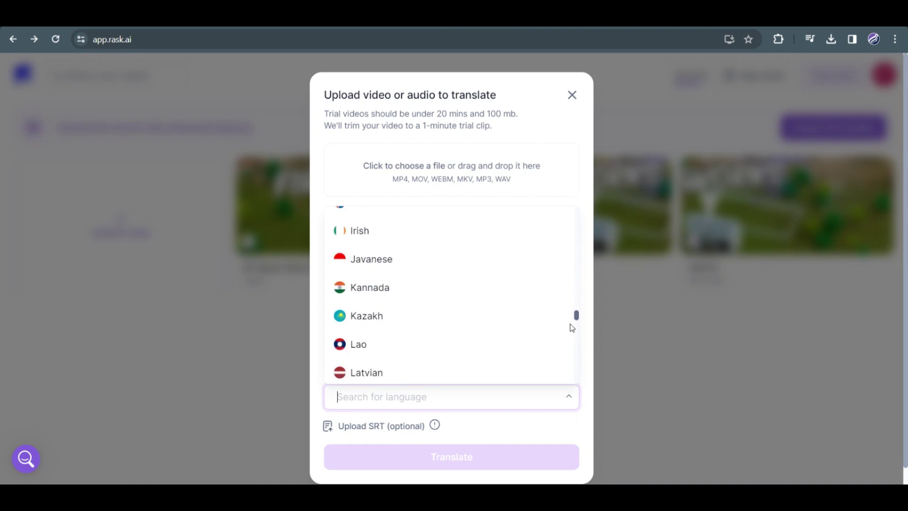
drag(571, 324, 574, 379)
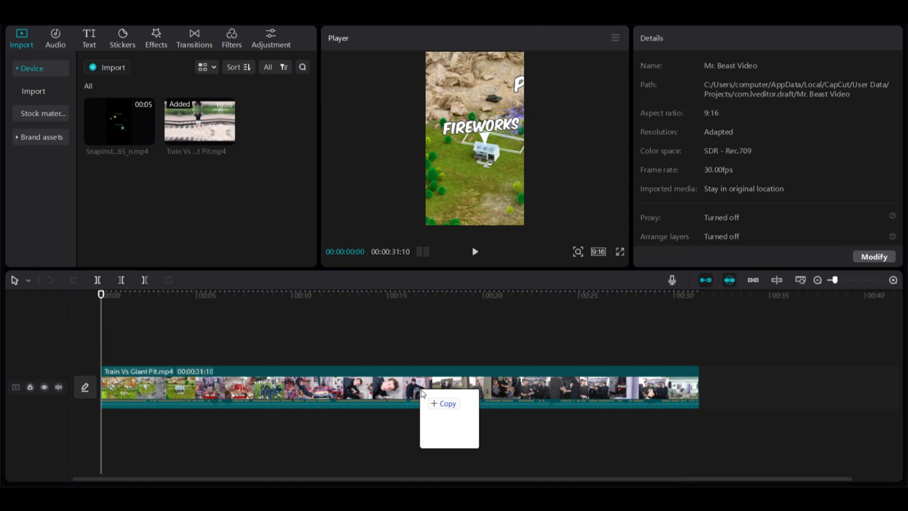
In CapCut, add the translated Mr. Beast video above the Train Vs Giant Pit.mp4 clip and keep only its extracted audio
drag(422, 392, 98, 352)
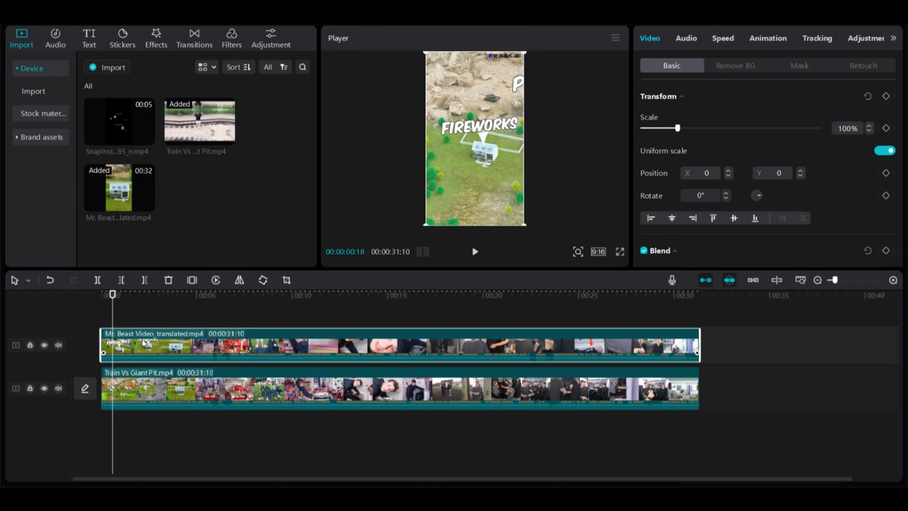
right_click(142, 340)
click(168, 351)
click(166, 426)
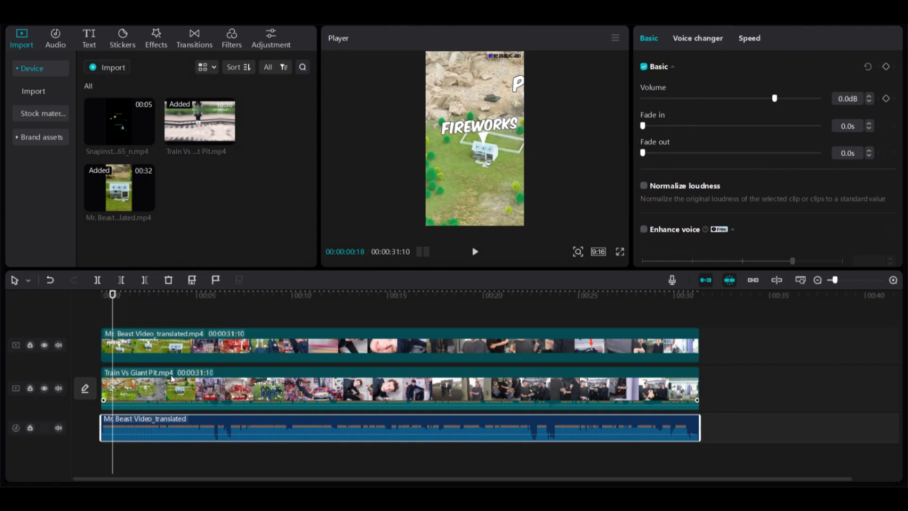
click(170, 354)
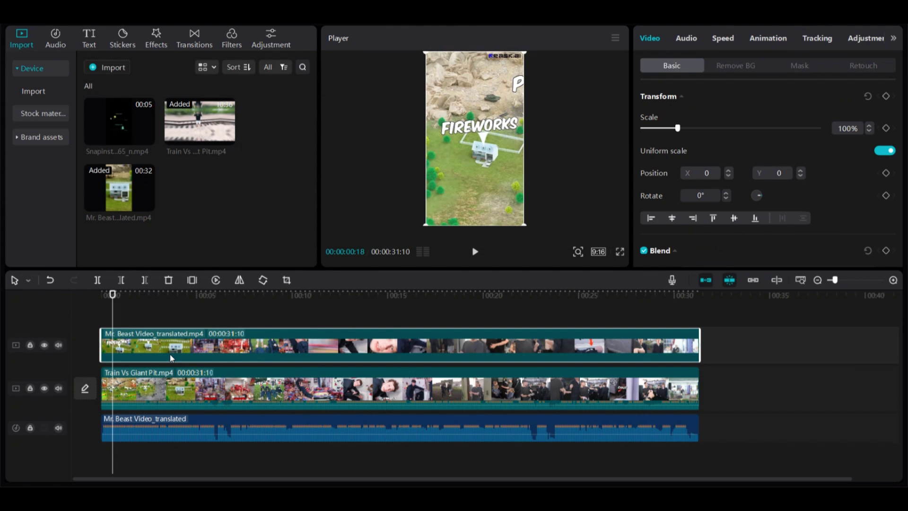
key(Delete)
Extract the original audio from the Train Vs Giant Pit.mp4 clip and delete that audio track
click(183, 380)
right_click(183, 380)
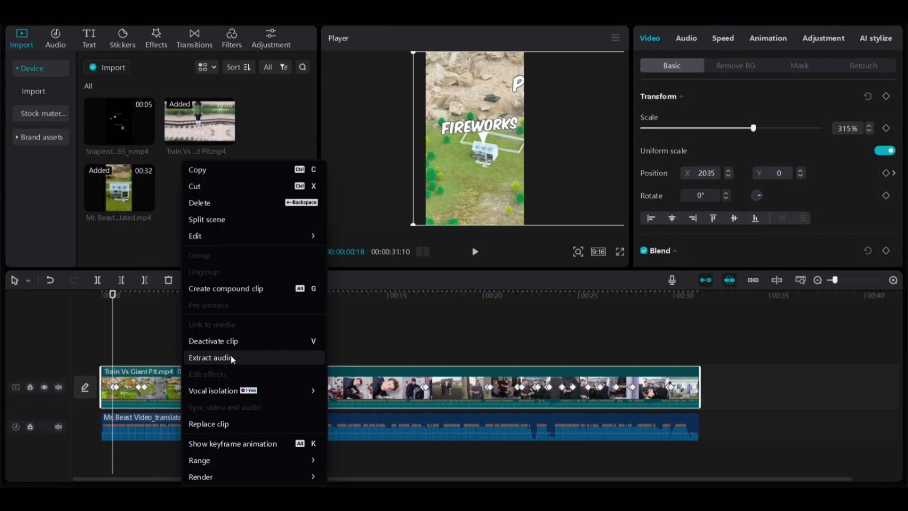
click(231, 355)
click(208, 433)
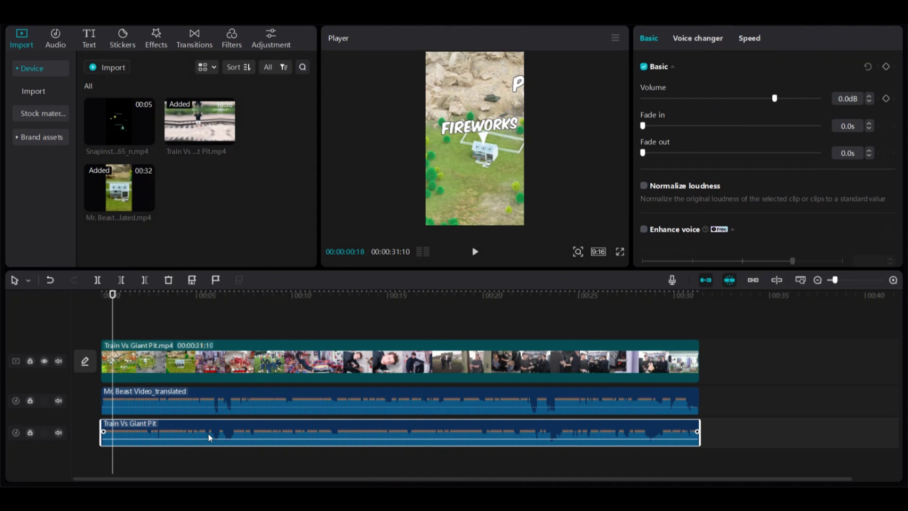
key(Delete)
Export the project as Mr. Beast Hindi Video in 1080P, H.264, mp4 at 30fps
key(ctrl+e)
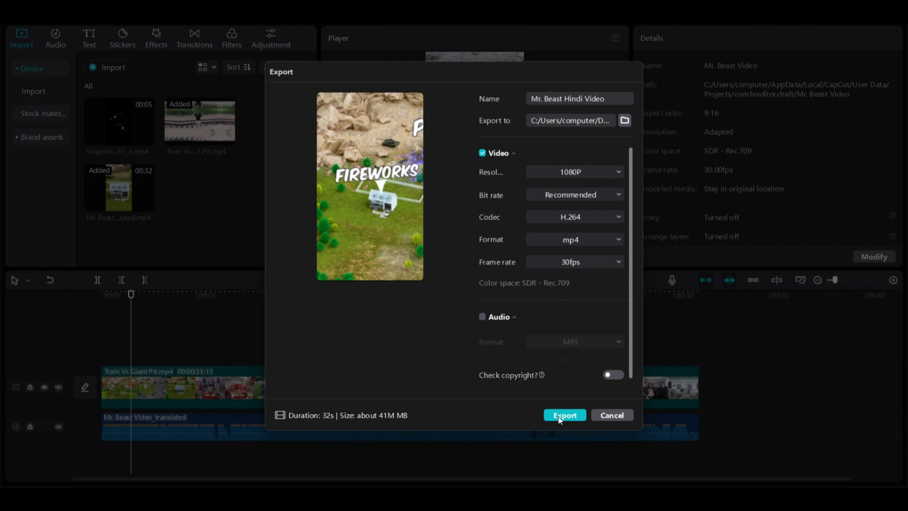
click(560, 416)
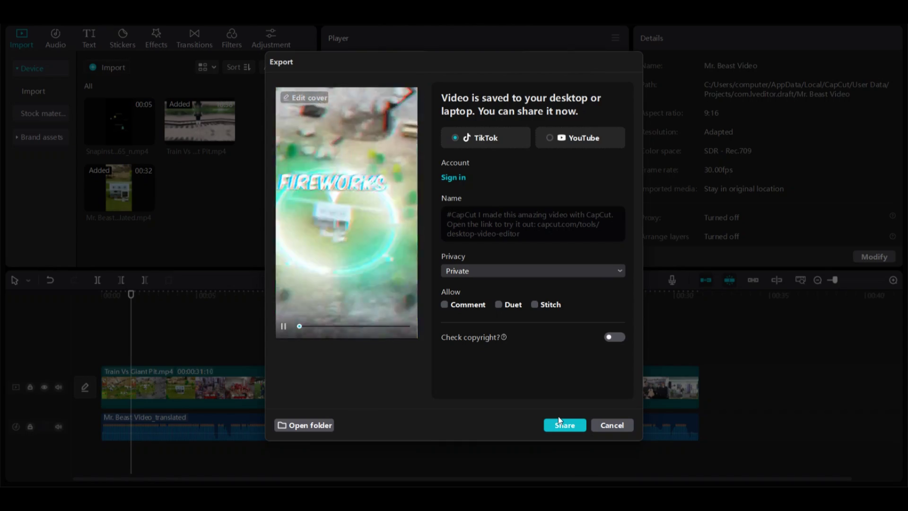